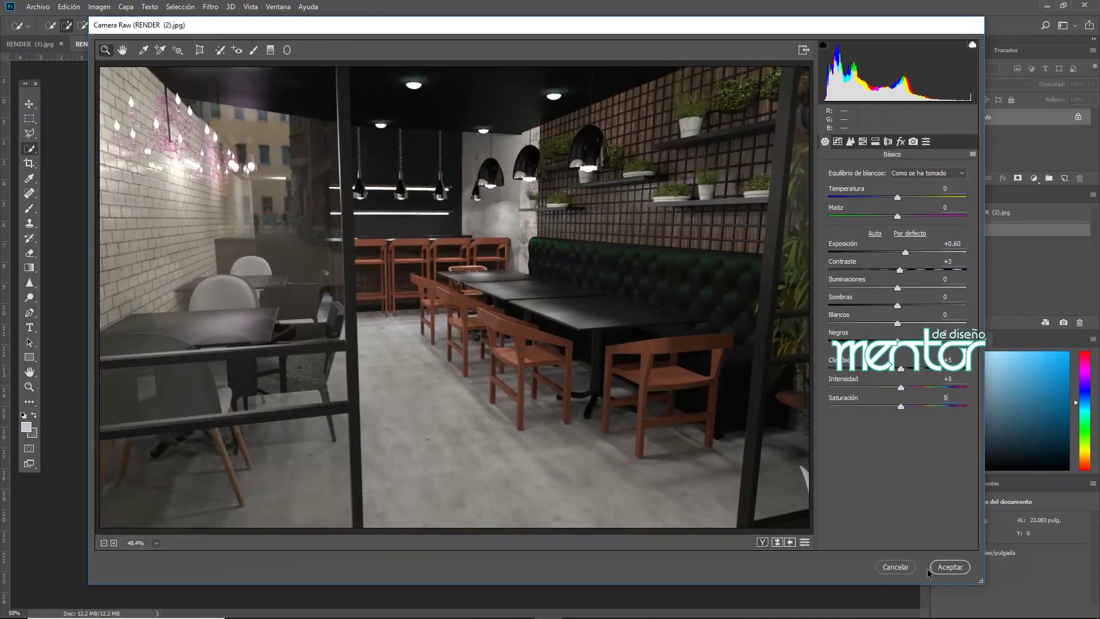
Confirm the Basic exposure adjustments in Camera Raw for RENDER (2).jpg
{"action": "left_click", "coordinate": [930, 569]}
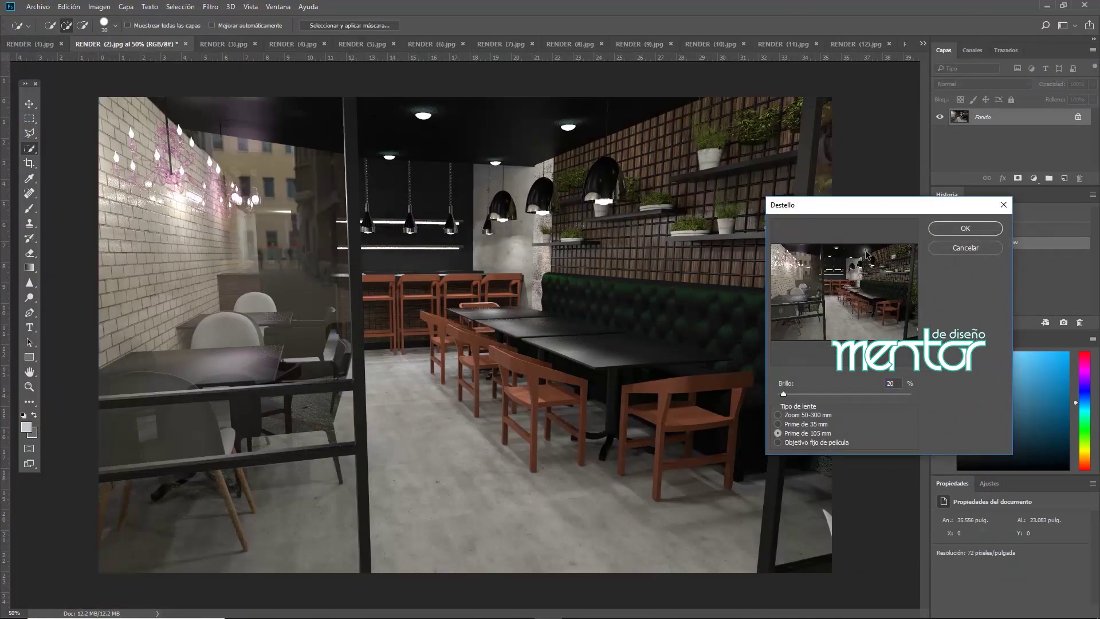
Add 20% lens flares to several pendant lamps in RENDER (2).jpg
{"action": "left_click", "coordinate": [964, 229]}
{"action": "left_click", "coordinate": [211, 7]}
{"action": "left_click", "coordinate": [234, 17]}
{"action": "key", "text": "Return"}
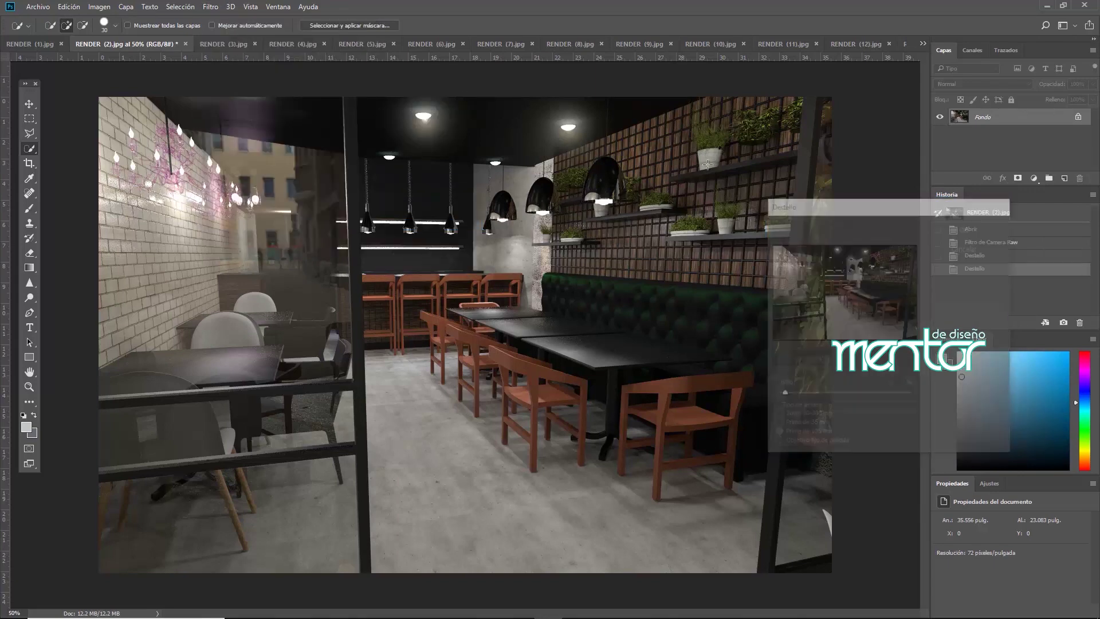
{"action": "key", "text": "ctrl+alt+f"}
{"action": "key", "text": "Return"}
Add one more lamp lens flare at 10% brightness
{"action": "left_click", "coordinate": [210, 7]}
{"action": "left_click", "coordinate": [235, 17]}
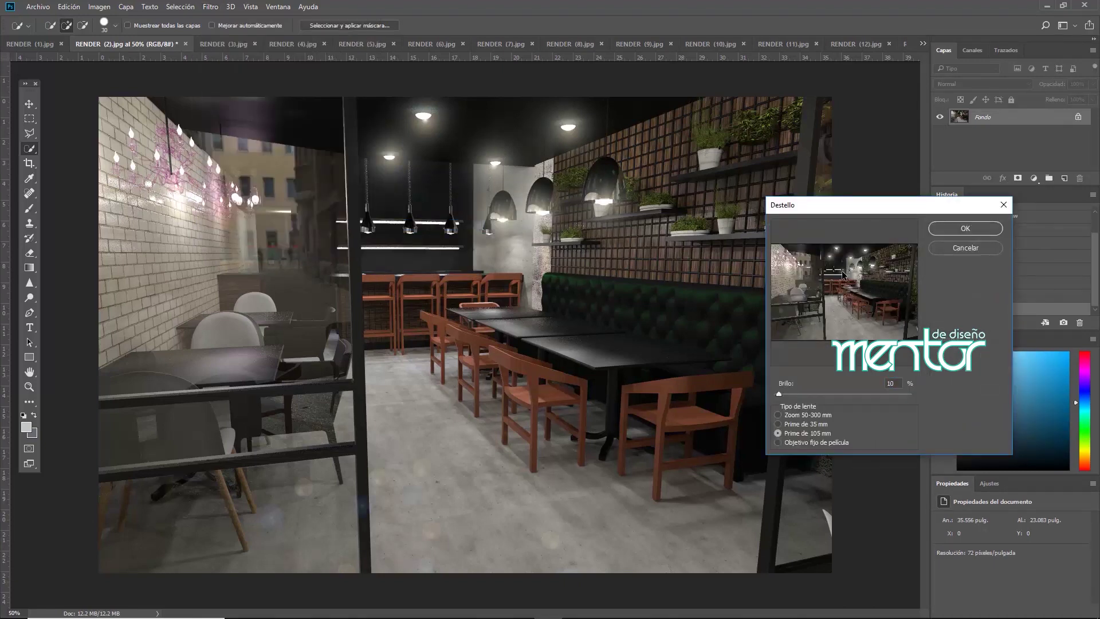
{"action": "left_click", "coordinate": [965, 228]}
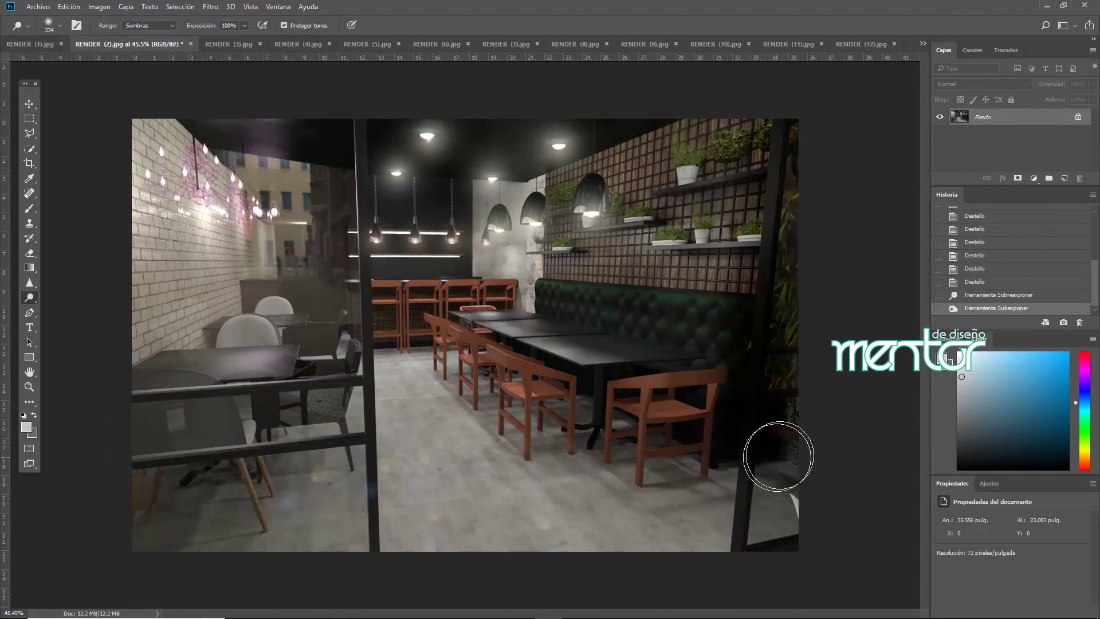
Undo the last brightening strokes and reapply lens flares on two lamps
{"action": "left_click", "coordinate": [991, 256]}
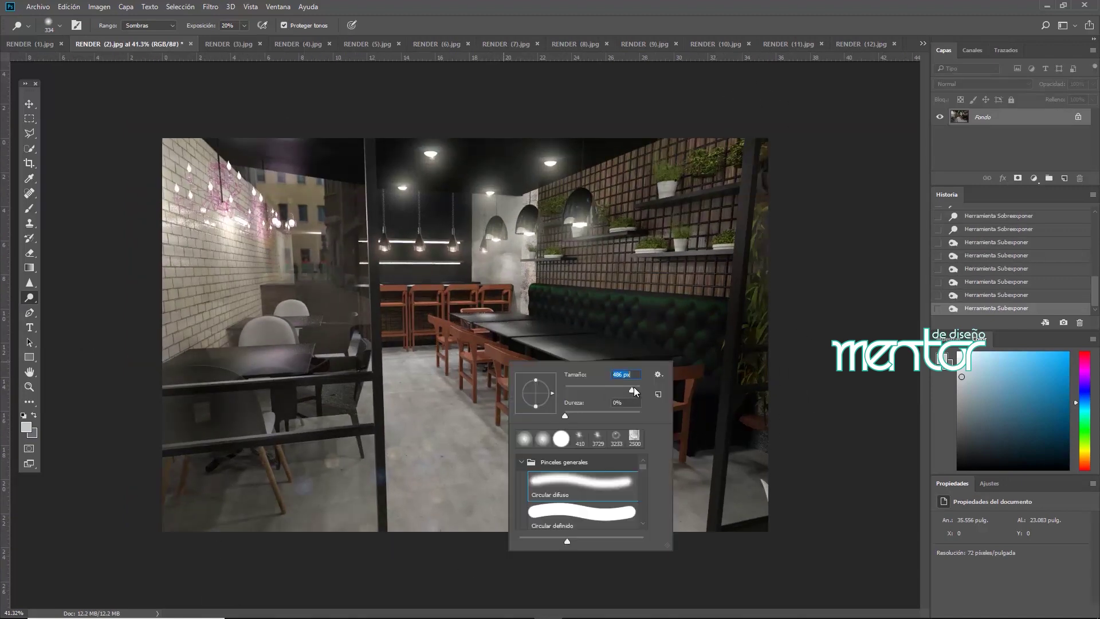
{"action": "left_click", "coordinate": [205, 7]}
{"action": "left_click", "coordinate": [222, 19]}
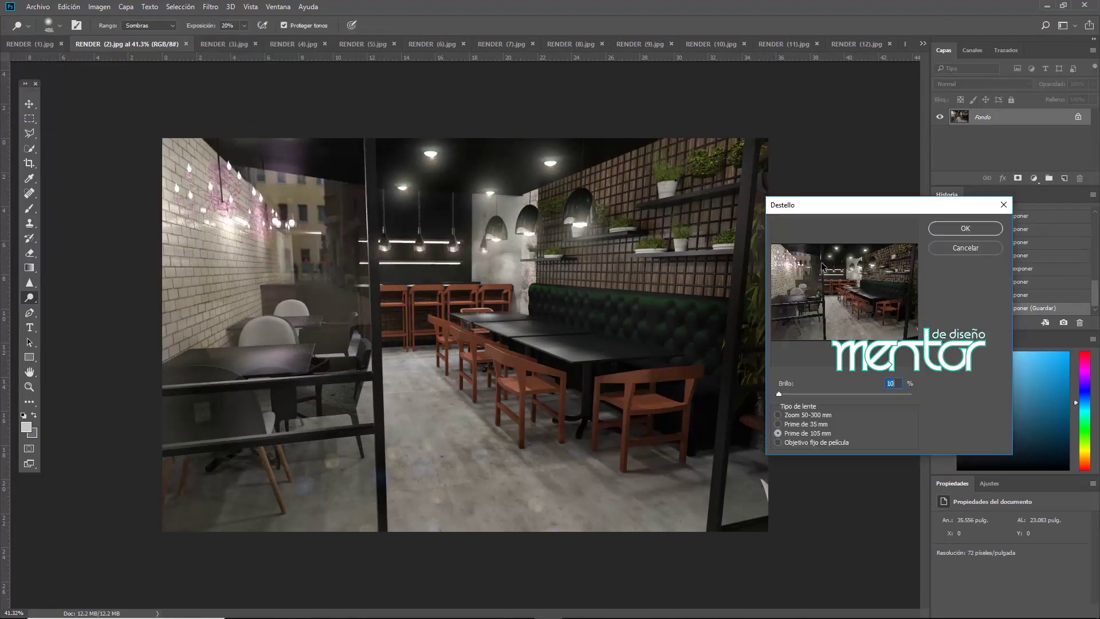
{"action": "left_click", "coordinate": [965, 225]}
{"action": "left_click", "coordinate": [209, 7]}
{"action": "left_click", "coordinate": [223, 19]}
Add lens flares to two more lamps and start a Camera Raw pass
{"action": "left_click", "coordinate": [222, 19]}
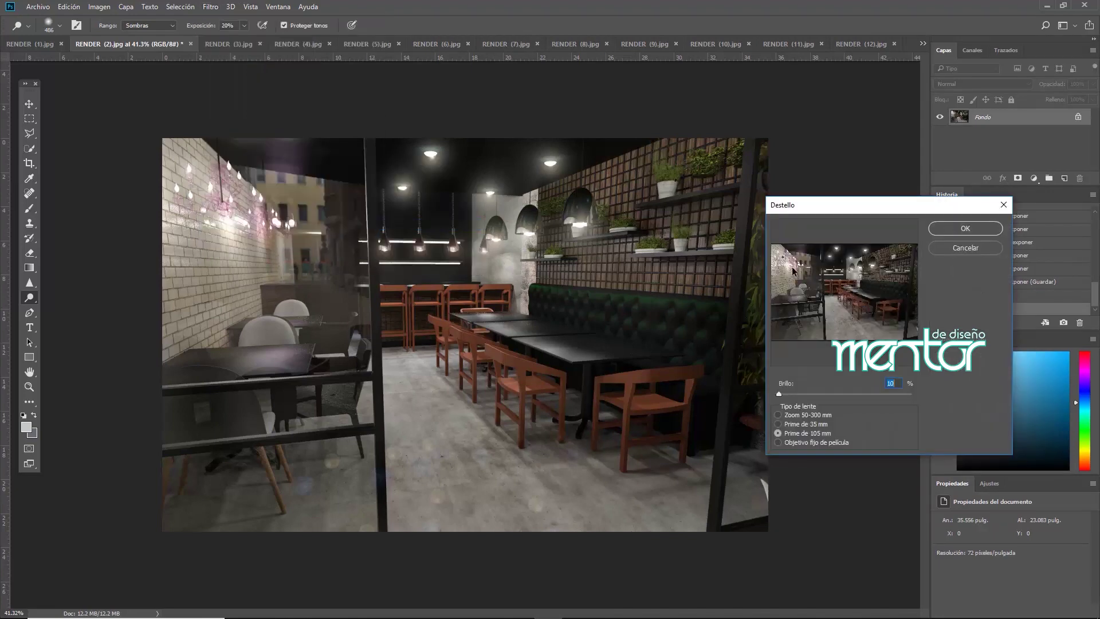
{"action": "left_click", "coordinate": [964, 225]}
{"action": "left_click", "coordinate": [210, 7]}
{"action": "left_click", "coordinate": [223, 19]}
{"action": "left_click", "coordinate": [964, 226]}
{"action": "left_click", "coordinate": [210, 7]}
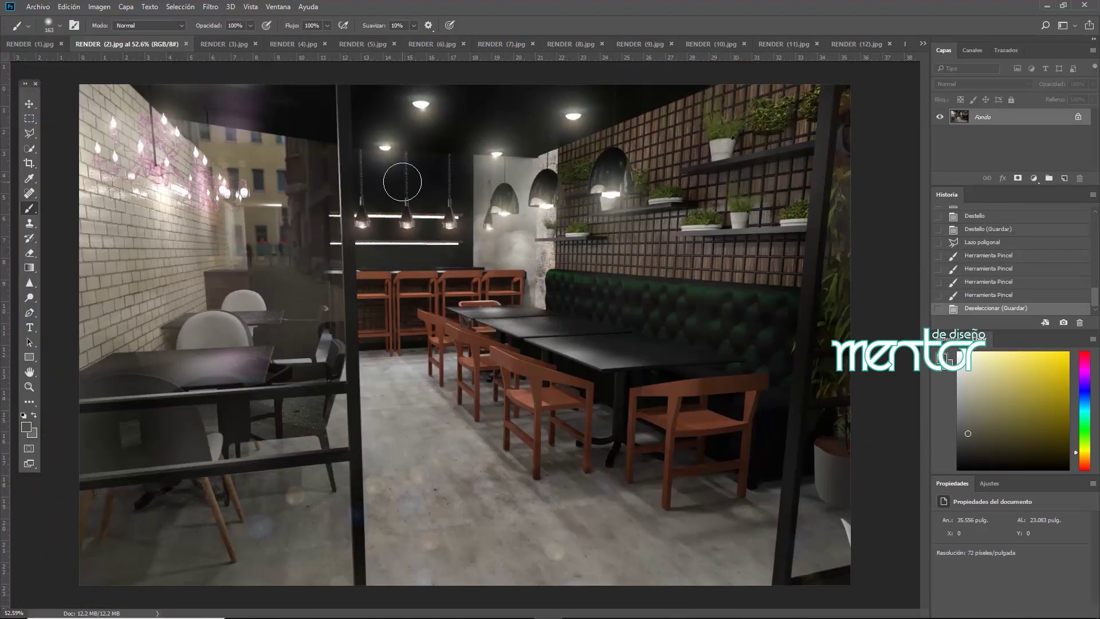
{"action": "key", "text": "ctrl+shift+a"}
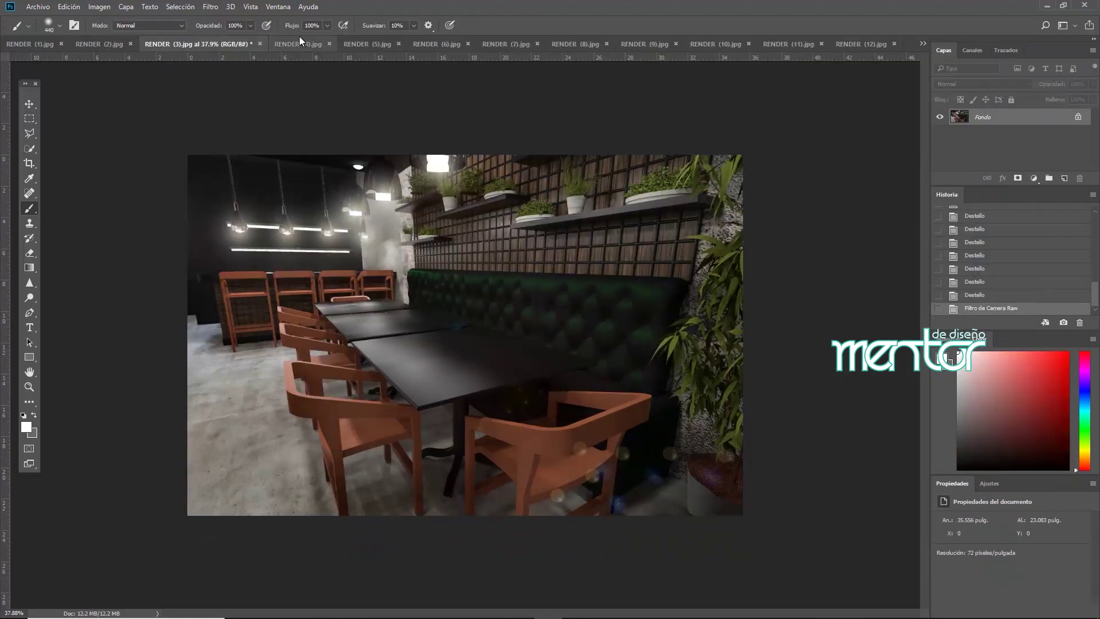
Set the brush to 20% opacity, then open RENDER (4).jpg in Camera Raw
{"action": "right_click", "coordinate": [482, 270]}
{"action": "key", "text": "2"}
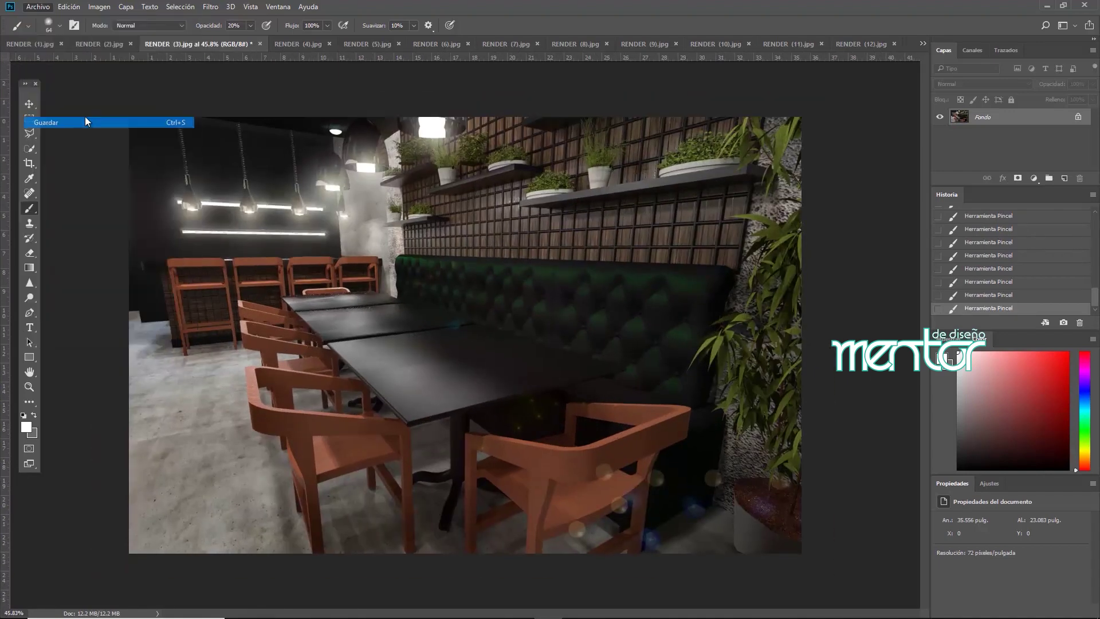
{"action": "key", "text": "ctrl+Tab"}
{"action": "key", "text": "ctrl+shift+a"}
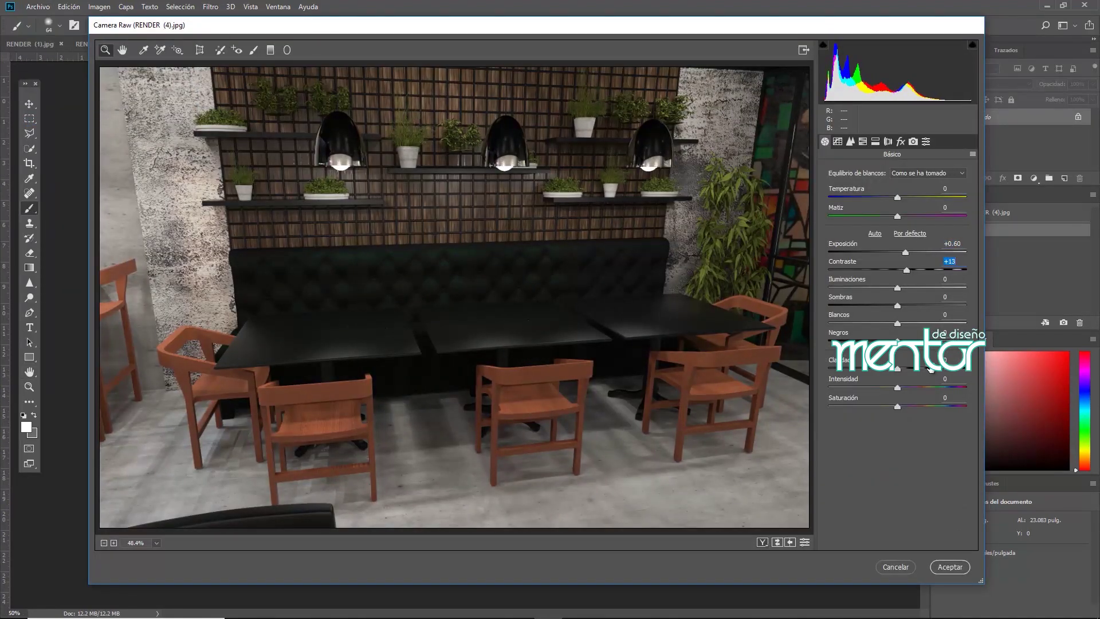
Apply the Camera Raw corrections and darken the floor along the bottom
{"action": "key", "text": "Return"}
{"action": "key", "text": "o"}
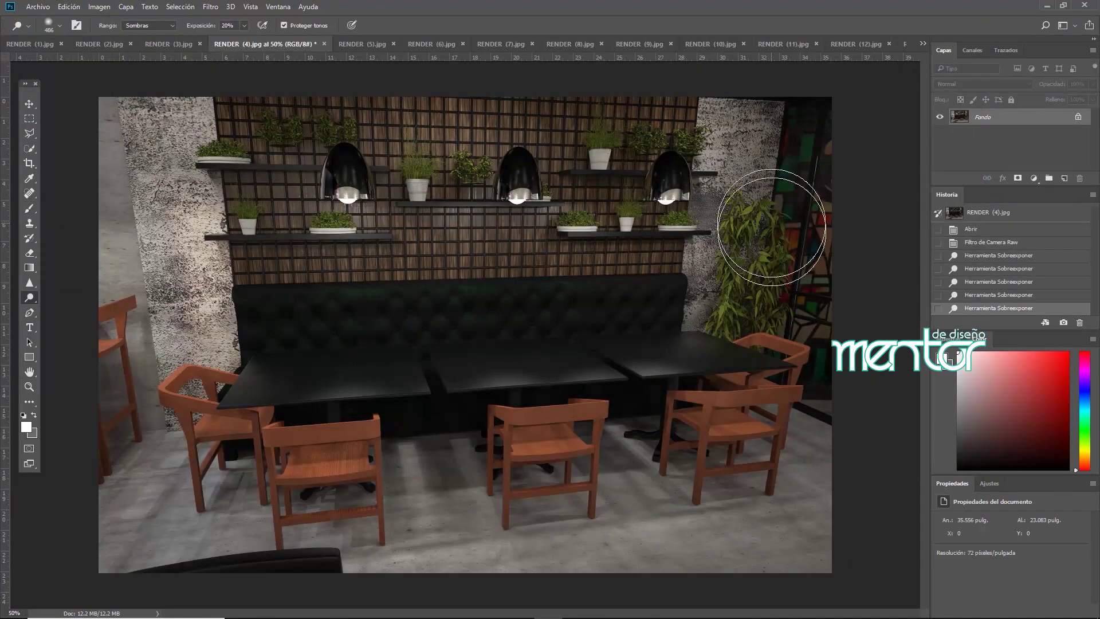
{"action": "left_click_drag", "start_coordinate": [744, 536], "coordinate": [590, 536]}
{"action": "left_click_drag", "start_coordinate": [825, 545], "coordinate": [292, 557]}
Add lens flares to the middle and right lamps
{"action": "left_click", "coordinate": [210, 6]}
{"action": "left_click", "coordinate": [407, 196]}
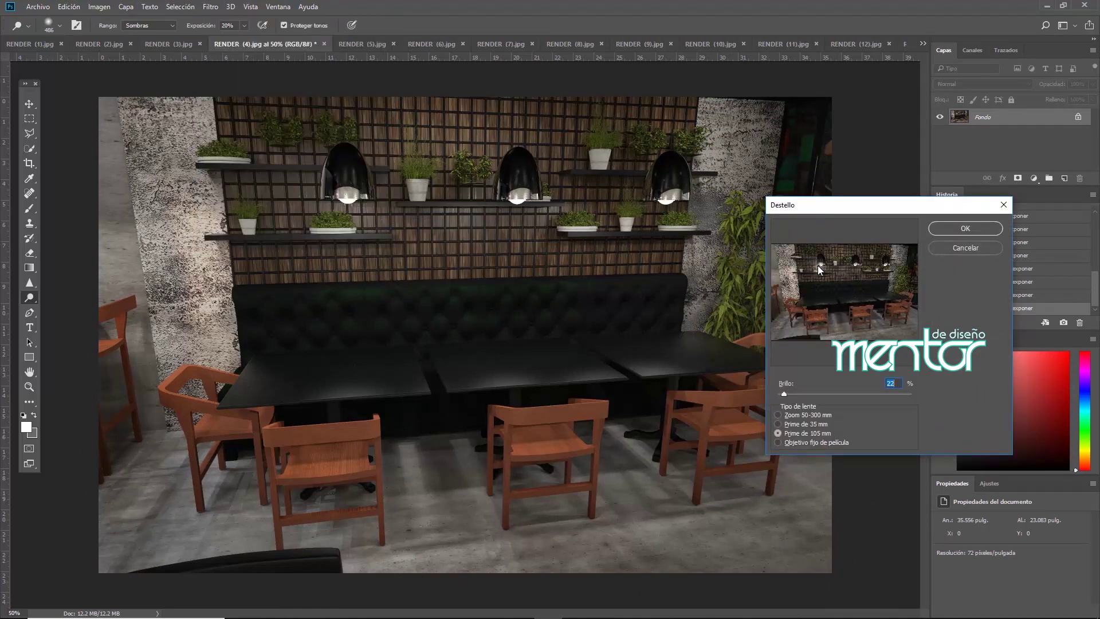
{"action": "key", "text": "Return"}
{"action": "left_click", "coordinate": [210, 7]}
{"action": "left_click", "coordinate": [407, 197]}
{"action": "left_click", "coordinate": [885, 265]}
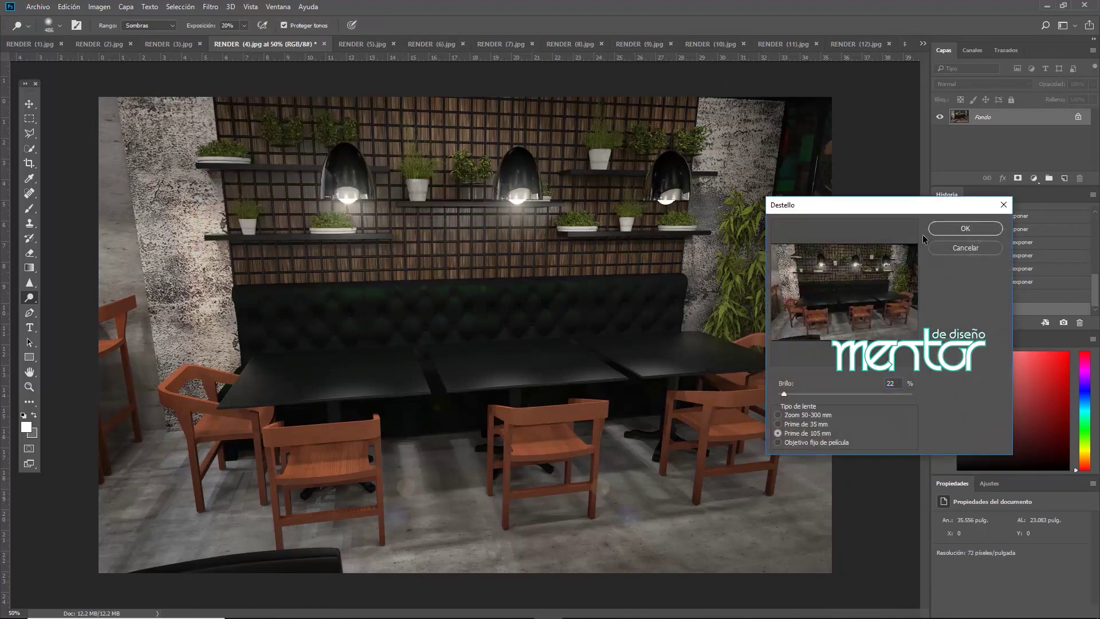
{"action": "key", "text": "Return"}
Save RENDER (4).jpg, apply Camera Raw to RENDER (5).jpg, and dodge part of the scene
{"action": "left_click", "coordinate": [105, 122]}
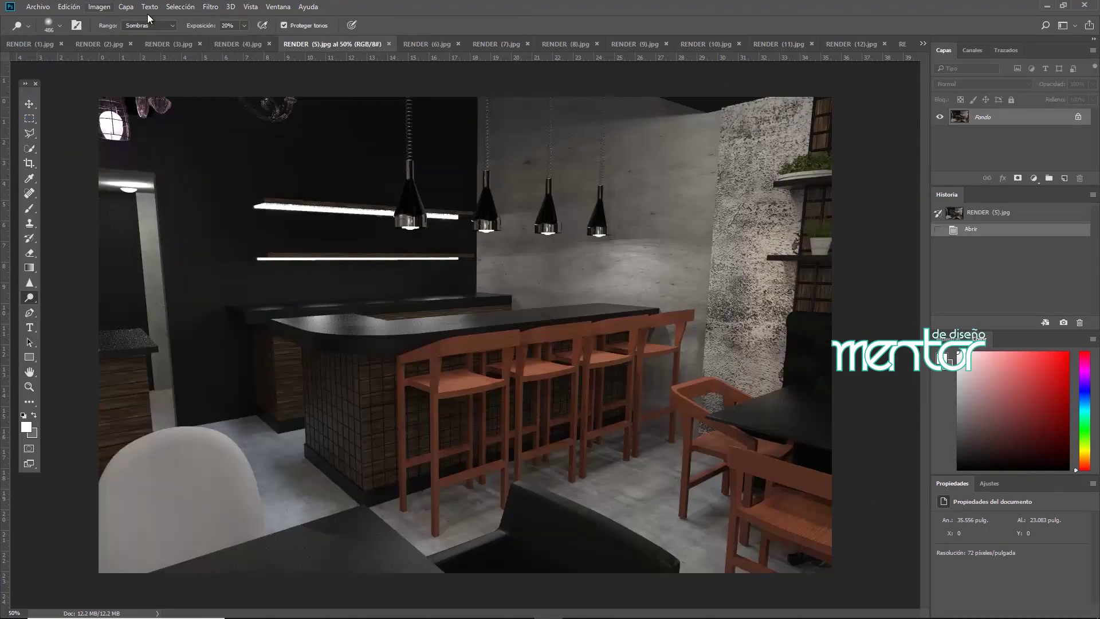
{"action": "type", "text": "5"}
{"action": "key", "text": "Return"}
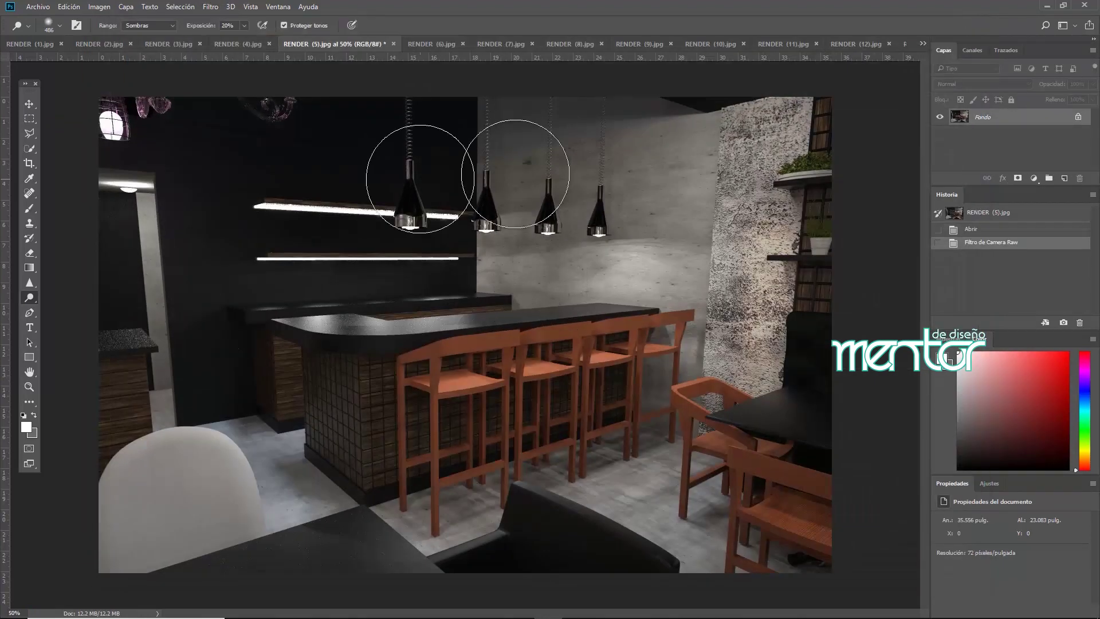
{"action": "left_click_drag", "start_coordinate": [786, 514], "coordinate": [816, 466]}
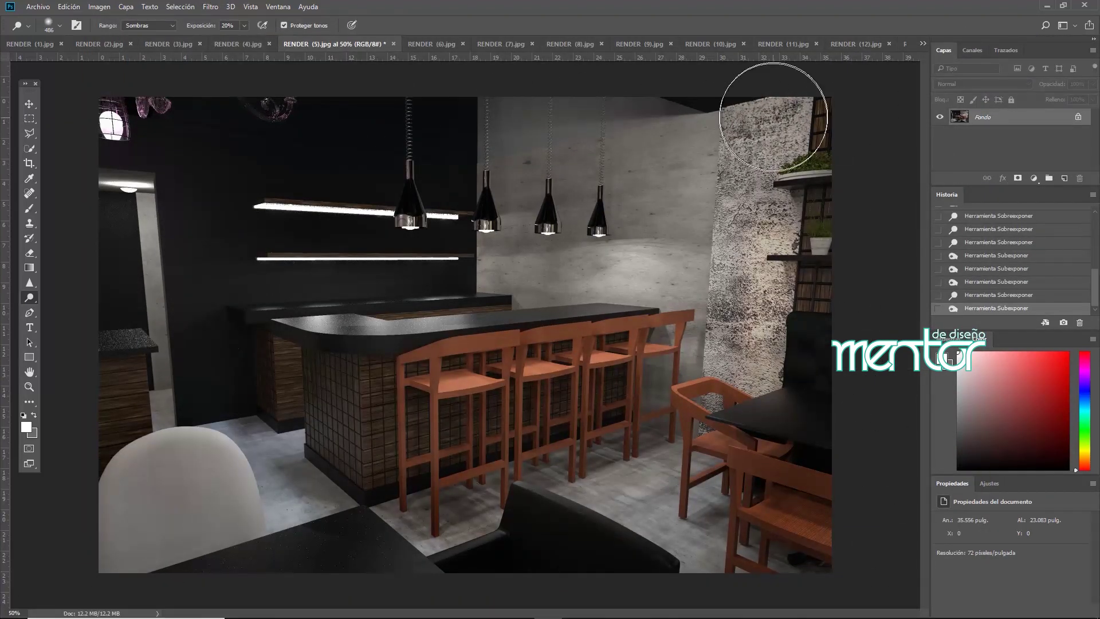
Add 30% Prime 105 mm lens flares to the first two pendant lamps
{"action": "left_click", "coordinate": [210, 7]}
{"action": "left_click", "coordinate": [395, 229]}
{"action": "left_click", "coordinate": [965, 228]}
{"action": "left_click", "coordinate": [210, 7]}
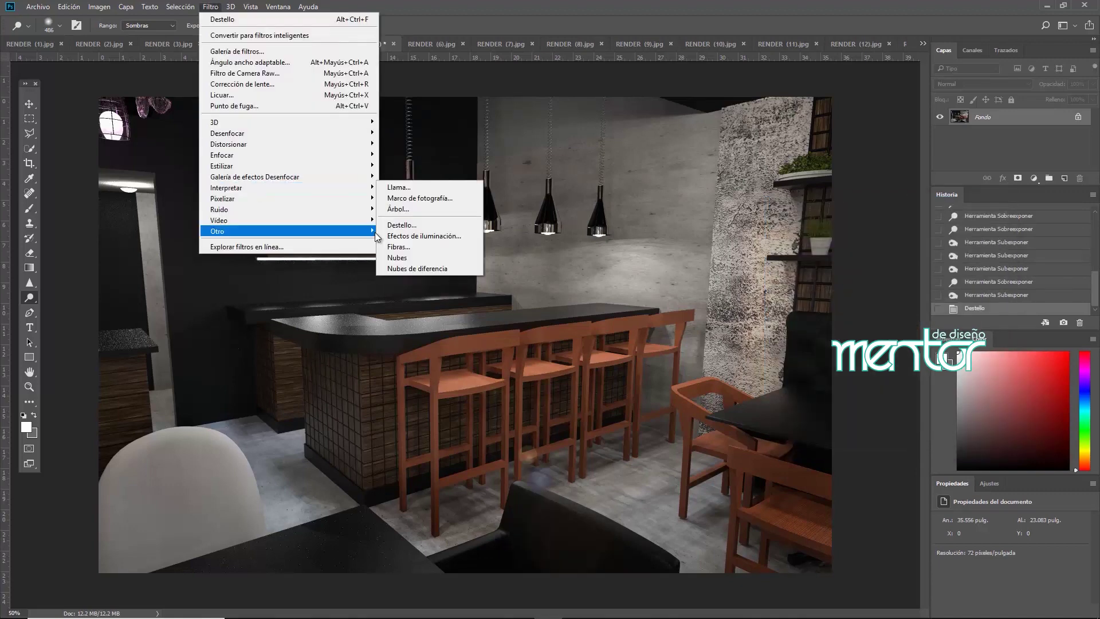
{"action": "left_click", "coordinate": [395, 229]}
{"action": "left_click", "coordinate": [965, 228]}
{"action": "left_click", "coordinate": [396, 229]}
Add matching lens flares to the remaining pendant lamps
{"action": "left_click", "coordinate": [965, 228]}
{"action": "left_click", "coordinate": [210, 7]}
{"action": "left_click", "coordinate": [396, 229]}
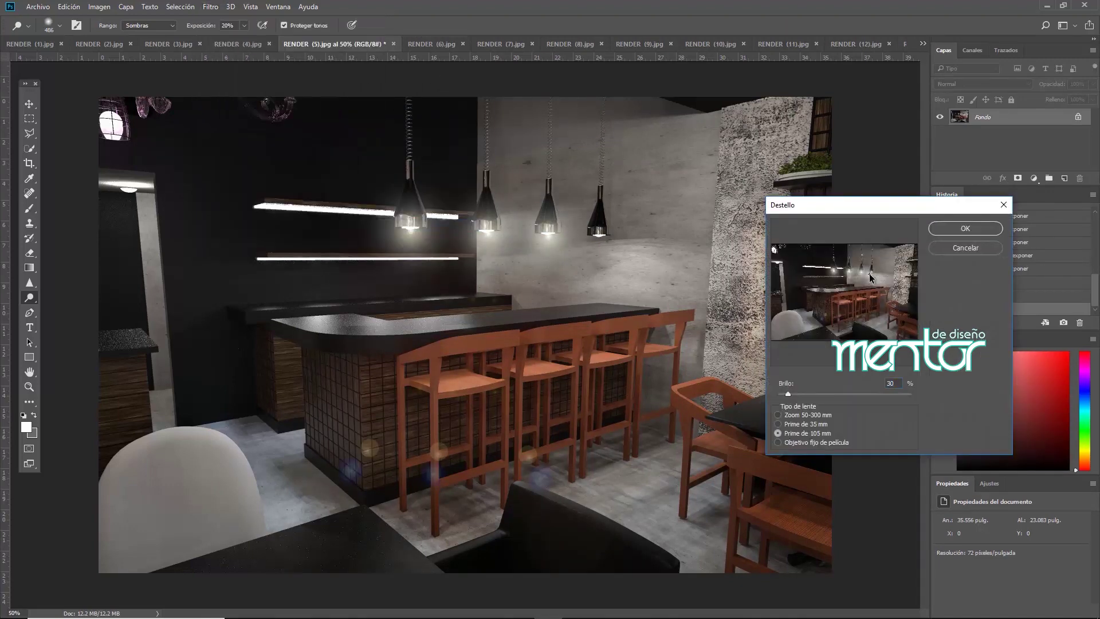
{"action": "left_click", "coordinate": [965, 228]}
{"action": "left_click", "coordinate": [210, 7]}
{"action": "left_click", "coordinate": [396, 229]}
{"action": "left_click", "coordinate": [964, 228]}
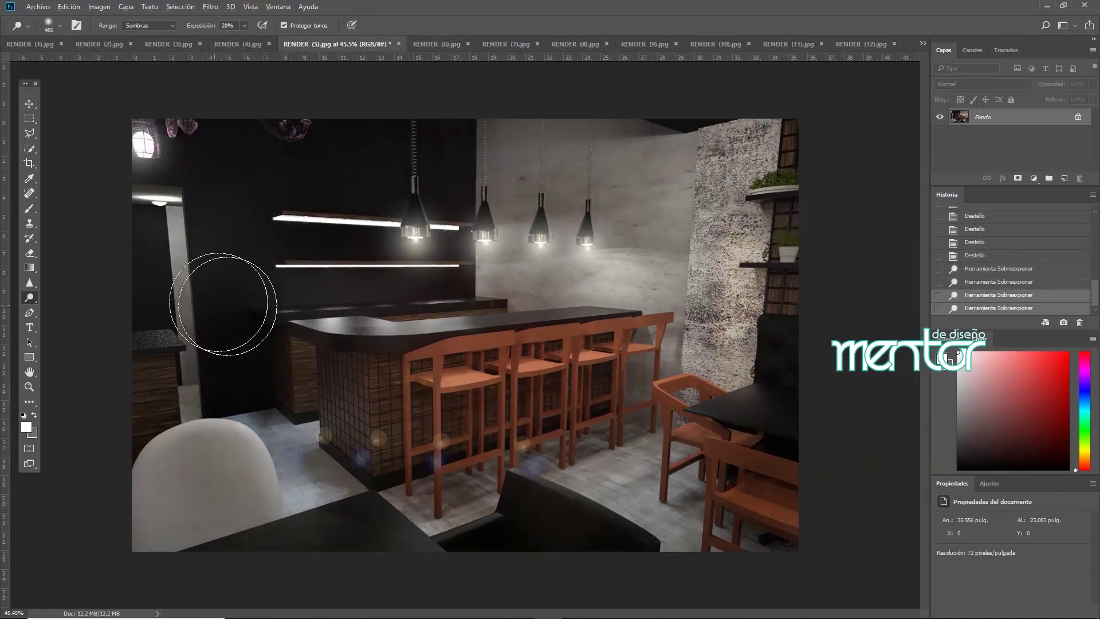